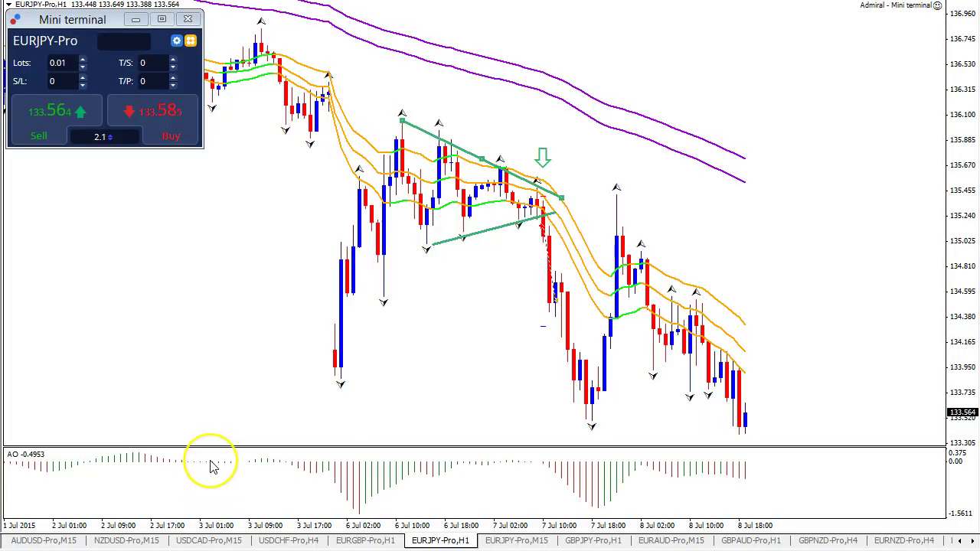
# Move the Mini terminal off the early candles and down over the start of the oscillator, and deselect the upper triangle trendline
pyautogui.moveTo(213, 467)
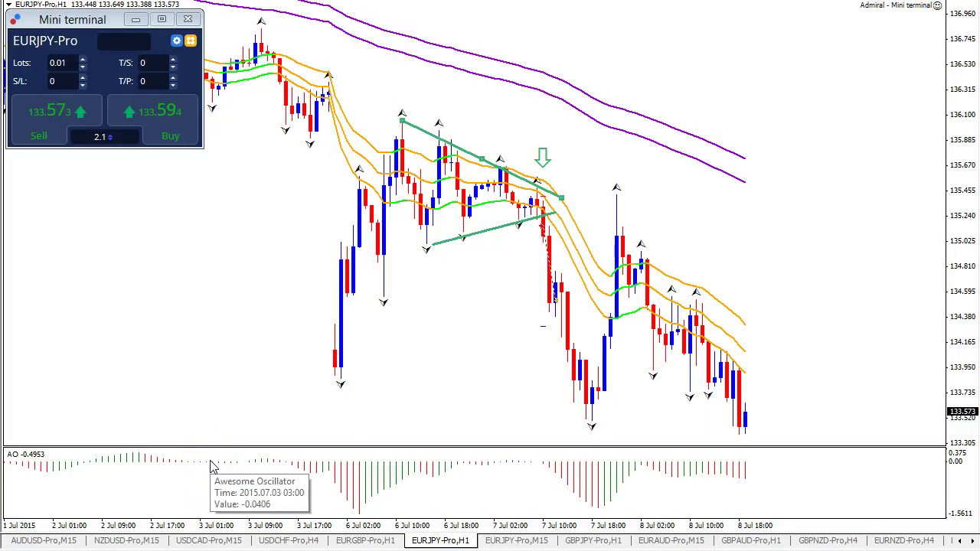
pyautogui.moveTo(101, 19); pyautogui.dragTo(90, 394)
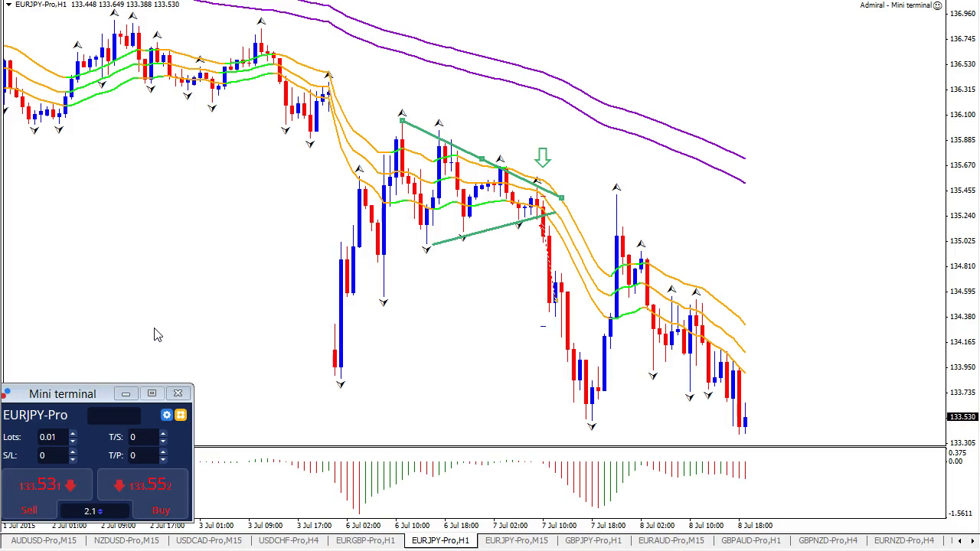
pyautogui.moveTo(82, 399)
pyautogui.mouseDown()
pyautogui.moveTo(100, 402)
pyautogui.moveTo(91, 399)
pyautogui.mouseUp()
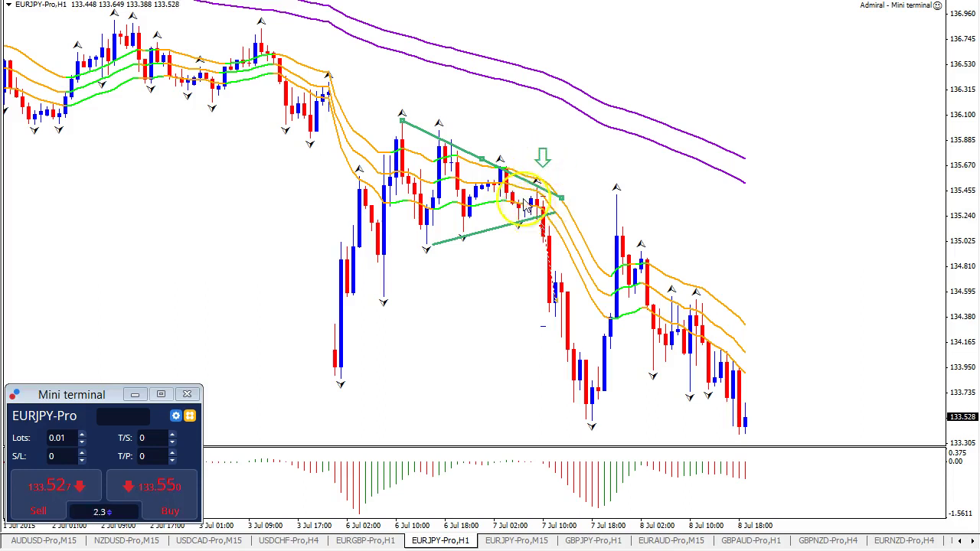
pyautogui.click(491, 165)
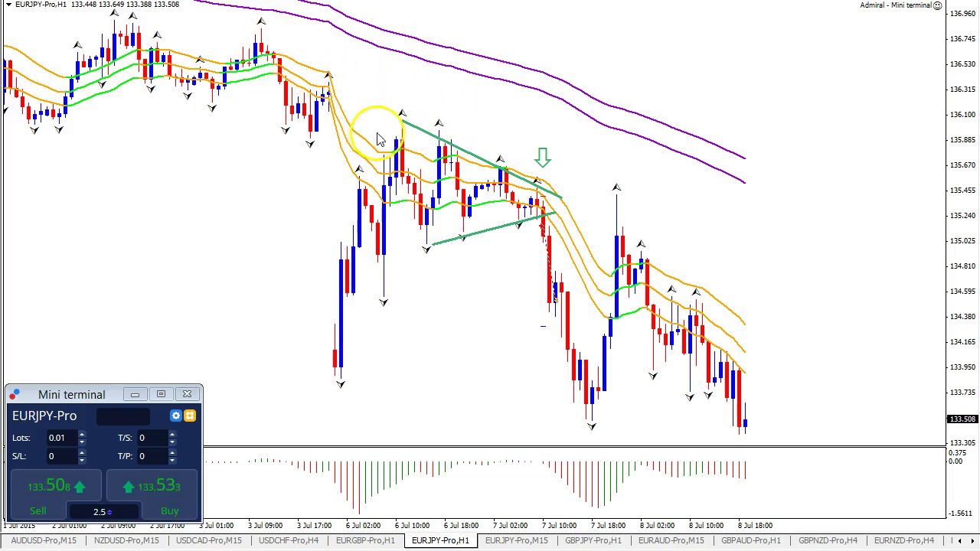
# Turn on the crosshair, draw a freehand ring beside the down arrow above the triangle's end, and clear the drawing
pyautogui.hotkey('ctrl', 'f')
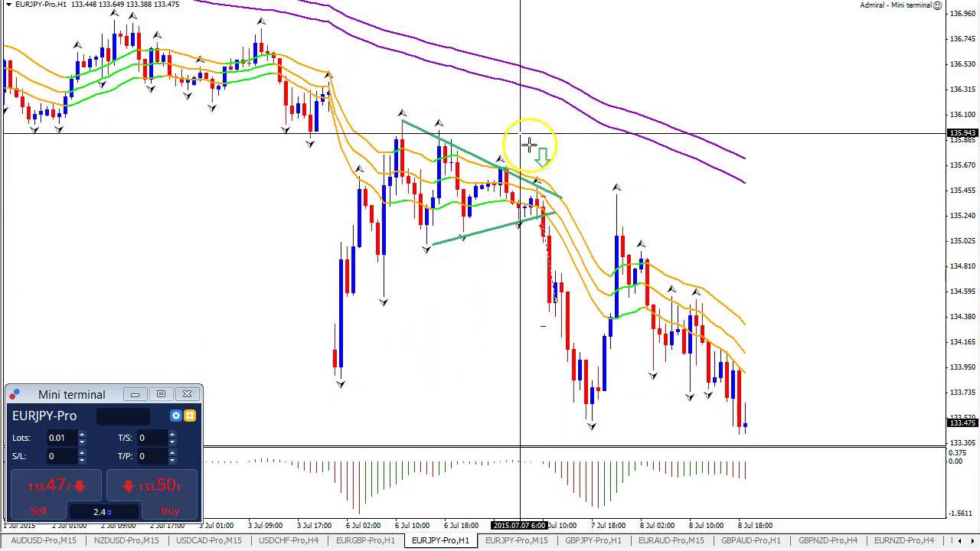
pyautogui.moveTo(539, 112)
pyautogui.mouseDown()
pyautogui.moveTo(518, 155)
pyautogui.moveTo(545, 124)
pyautogui.moveTo(540, 101)
pyautogui.moveTo(545, 165)
pyautogui.mouseUp()
pyautogui.hotkey('ctrl', '2')
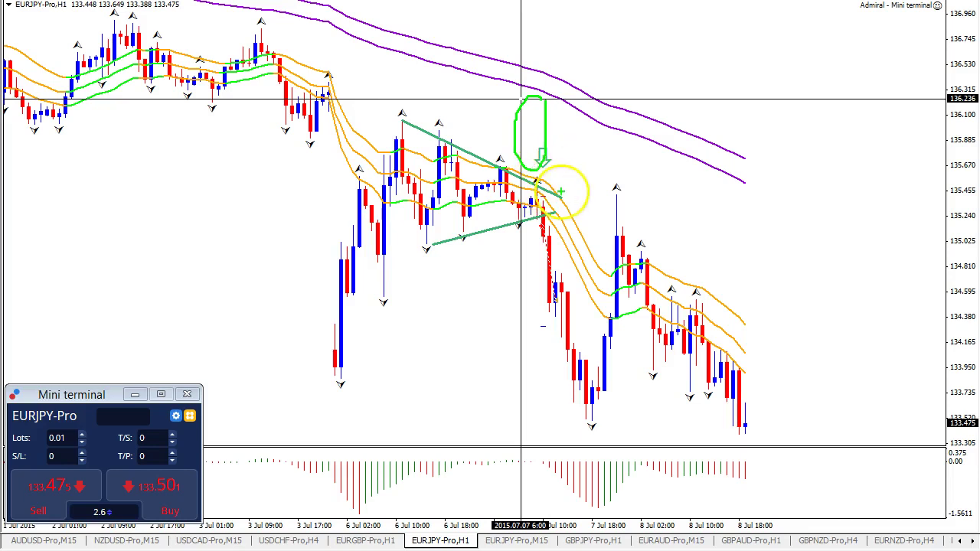
pyautogui.press('Escape')
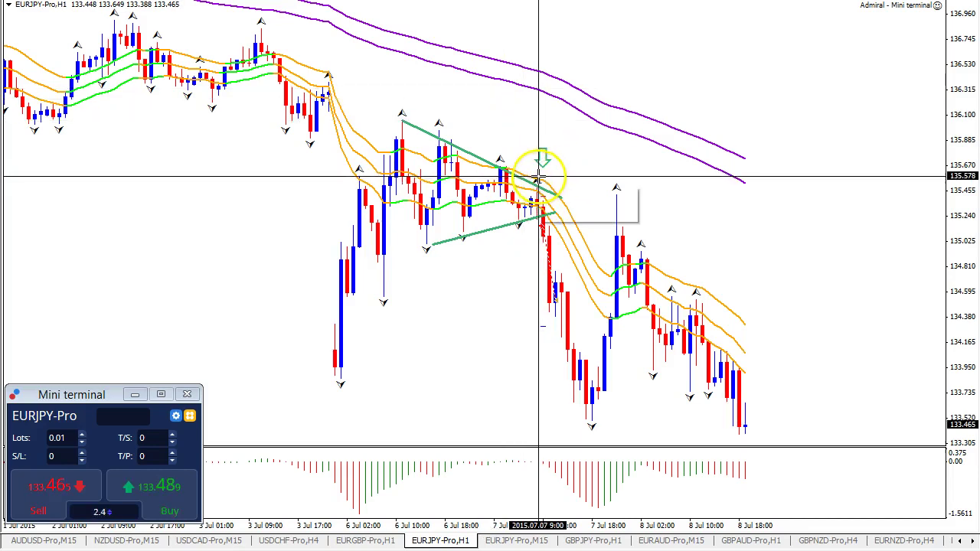
# Ring the last candles inside the triangle's apex before the breakdown, mark the chart above them, and clear the drawings
pyautogui.moveTo(537, 177)
pyautogui.moveTo(524, 170)
pyautogui.mouseDown()
pyautogui.moveTo(503, 208)
pyautogui.moveTo(545, 192)
pyautogui.moveTo(541, 164)
pyautogui.mouseUp()
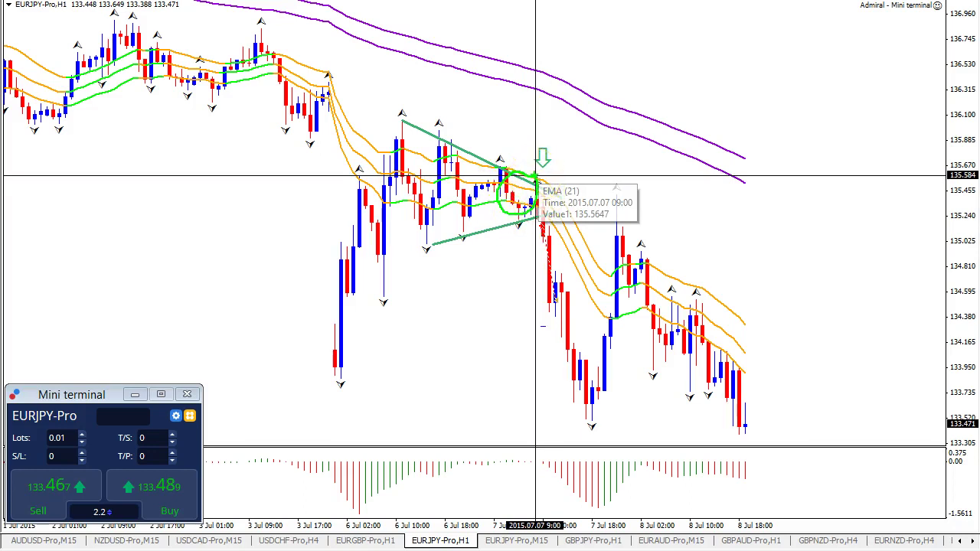
pyautogui.moveTo(559, 78); pyautogui.dragTo(547, 81)
pyautogui.moveTo(268, 61)
pyautogui.mouseDown()
pyautogui.moveTo(257, 71)
pyautogui.moveTo(267, 56)
pyautogui.mouseUp()
pyautogui.press('Escape')
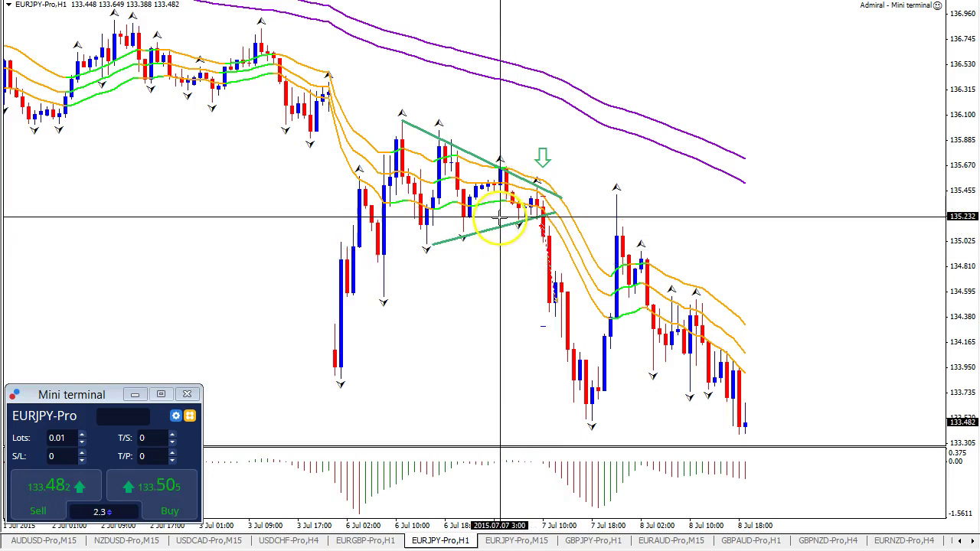
# Switch the EURJPY-Pro chart to the M15 timeframe
pyautogui.moveTo(506, 220)
pyautogui.mouseDown()
pyautogui.moveTo(518, 220)
pyautogui.moveTo(459, 70)
pyautogui.moveTo(632, 192)
pyautogui.moveTo(506, 159)
pyautogui.mouseUp()
pyautogui.write('M15')
pyautogui.press('Return')
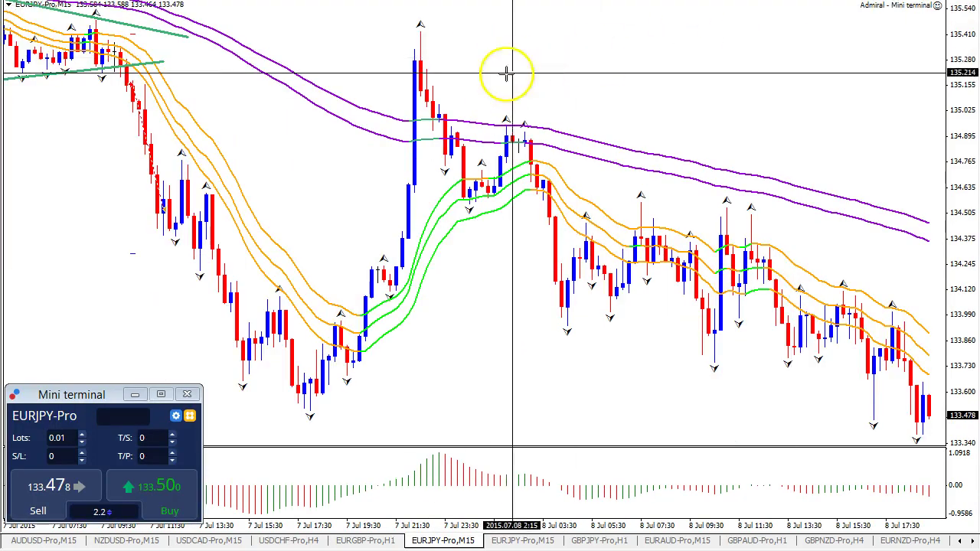
# Examine the triangle and its breakdown on 7 July at closer range on the M15 chart
pyautogui.moveTo(525, 53); pyautogui.dragTo(540, 42)
pyautogui.scroll(13, 540, 42)
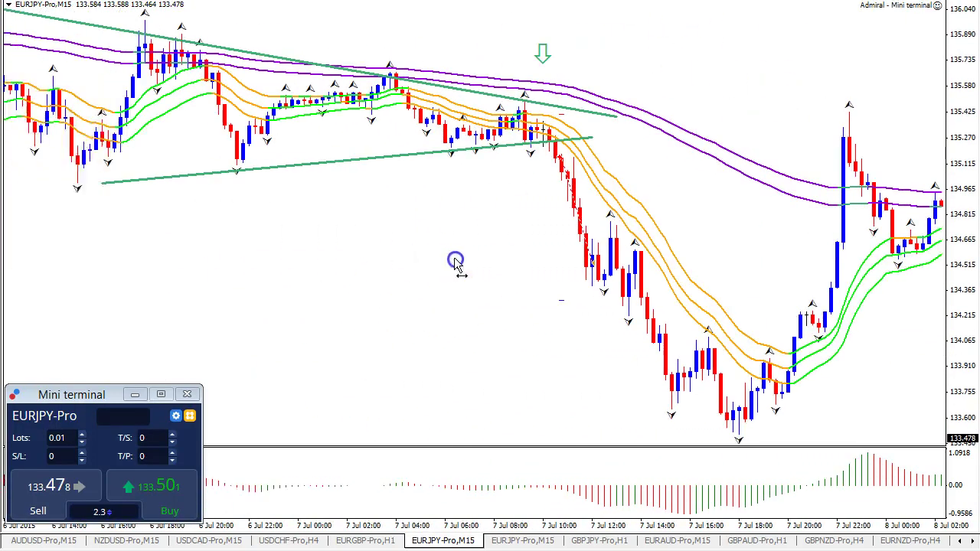
pyautogui.moveTo(605, 285); pyautogui.dragTo(708, 285)
pyautogui.doubleClick(393, 188)
pyautogui.moveTo(309, 194); pyautogui.dragTo(285, 196)
pyautogui.click(684, 216)
pyautogui.scroll(-2, 648, 203)
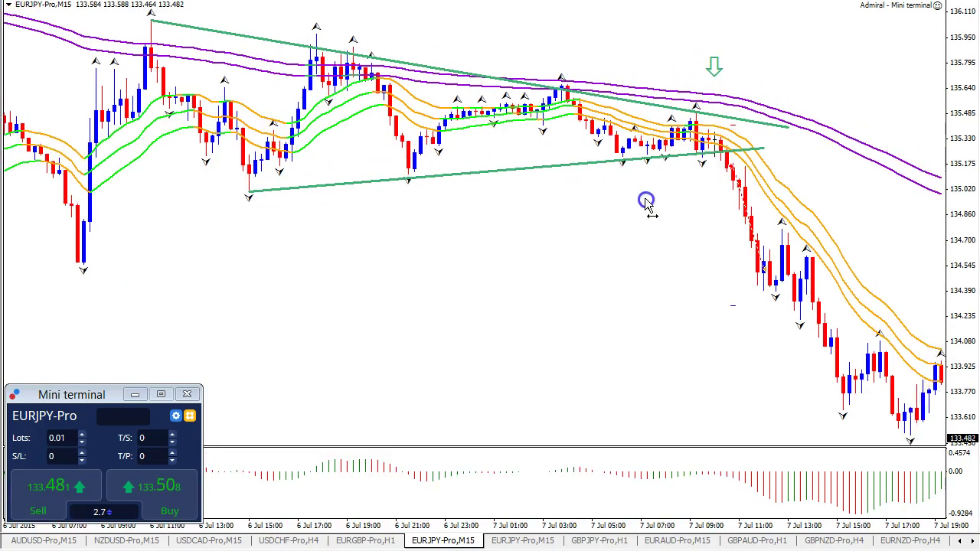
pyautogui.moveTo(594, 525); pyautogui.dragTo(599, 526)
pyautogui.moveTo(736, 388); pyautogui.dragTo(276, 373)
pyautogui.moveTo(669, 341); pyautogui.dragTo(460, 346)
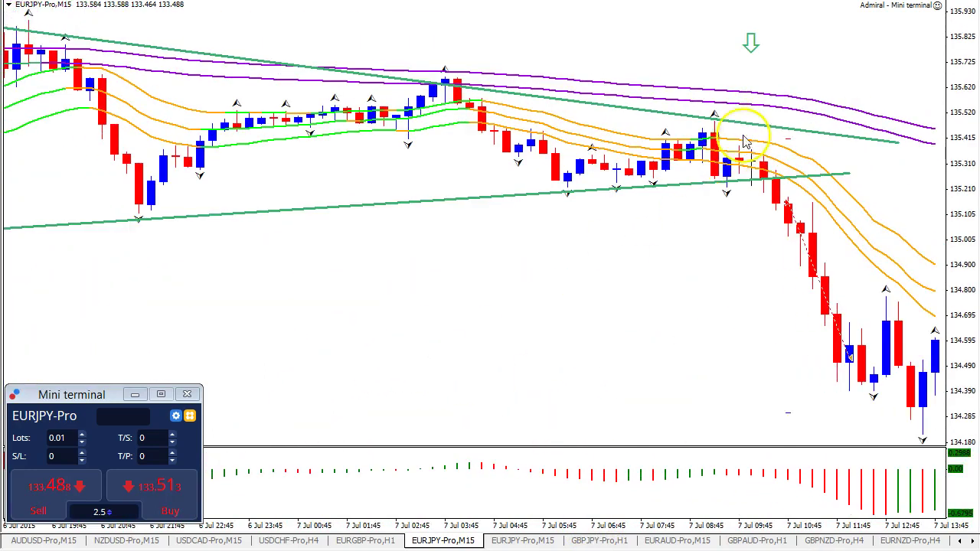
# Circle the area at the upper trendline before the breakout, ring the candles along the lower trendline, and clear the drawings
pyautogui.moveTo(761, 117)
pyautogui.mouseDown()
pyautogui.moveTo(735, 140)
pyautogui.moveTo(764, 104)
pyautogui.mouseUp()
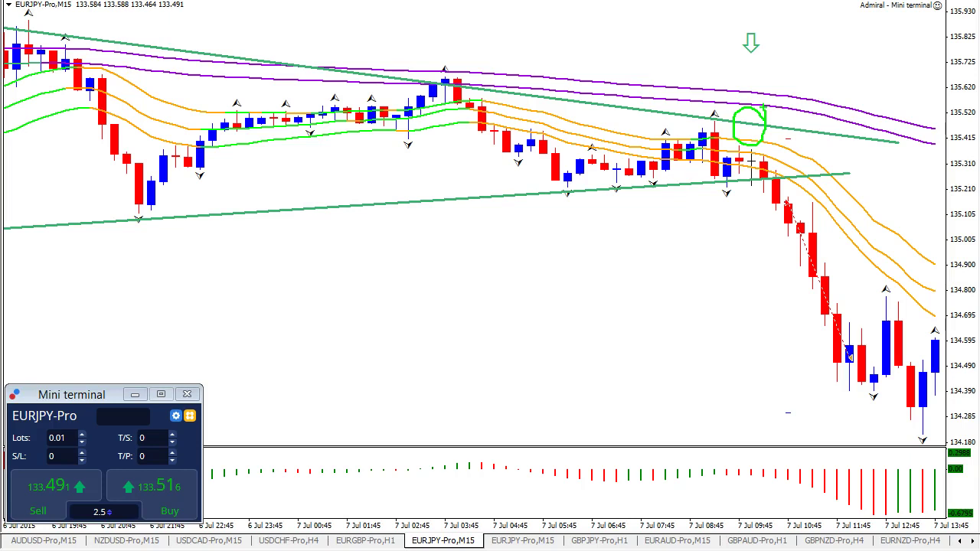
pyautogui.press('Escape')
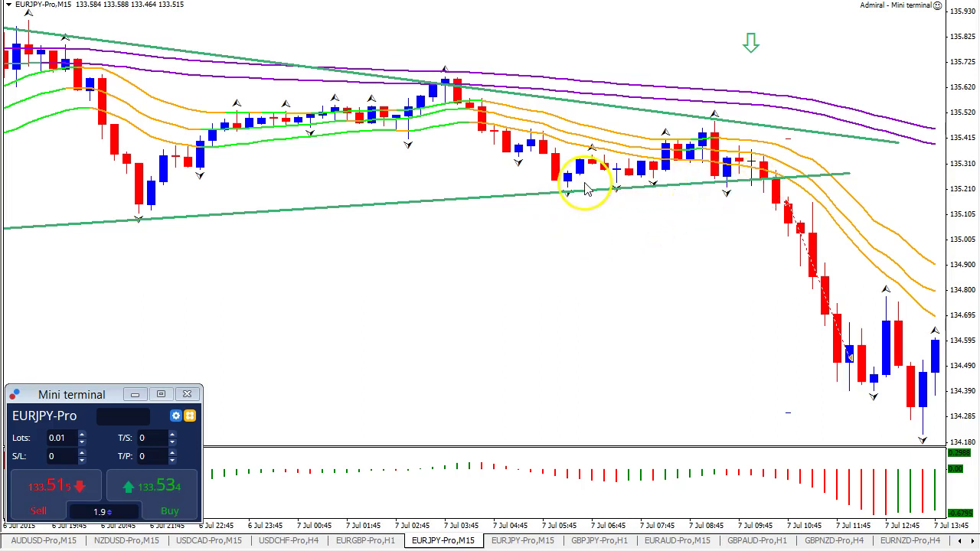
pyautogui.moveTo(573, 186)
pyautogui.mouseDown()
pyautogui.moveTo(746, 186)
pyautogui.moveTo(579, 203)
pyautogui.moveTo(750, 181)
pyautogui.mouseUp()
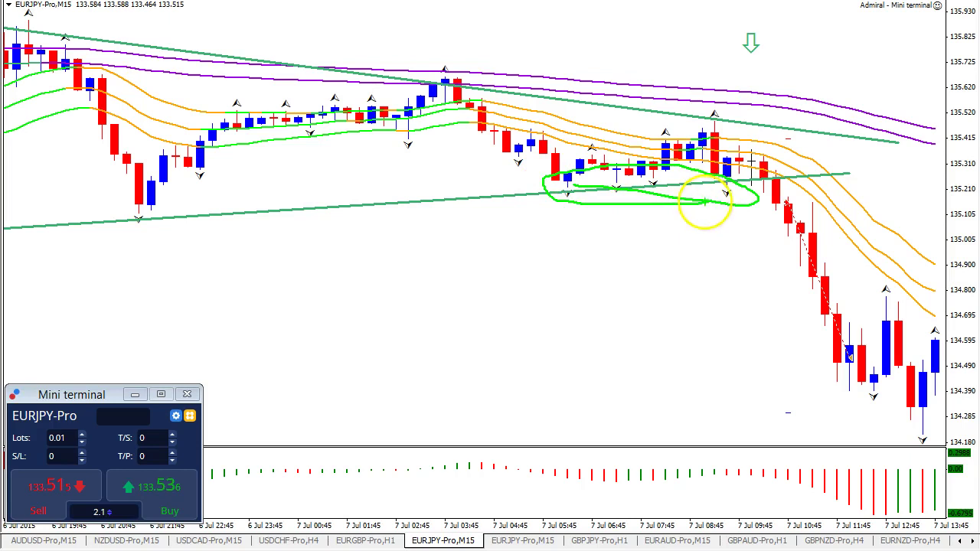
pyautogui.moveTo(802, 132); pyautogui.dragTo(781, 169)
pyautogui.press('Escape')
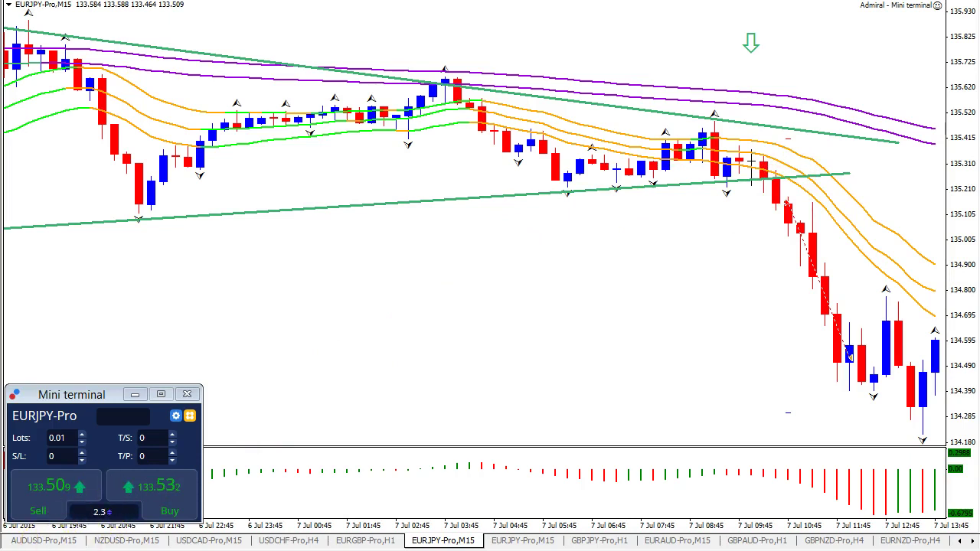
# Sketch an arrow arching up from the breakout candle below the lower trendline and back down, and underline that candle's low
pyautogui.moveTo(722, 372); pyautogui.dragTo(699, 352)
pyautogui.moveTo(621, 525); pyautogui.dragTo(631, 521)
pyautogui.moveTo(679, 380); pyautogui.dragTo(627, 382)
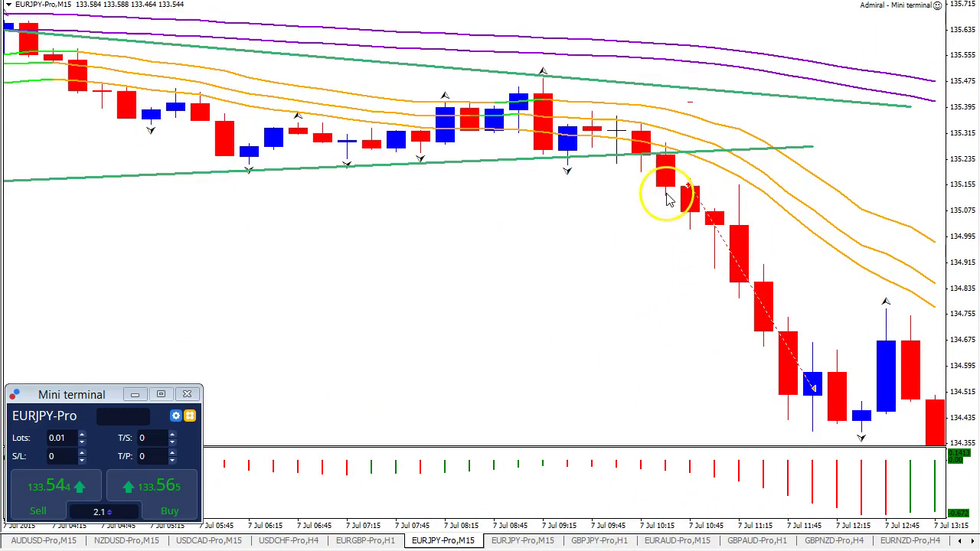
pyautogui.click(673, 179)
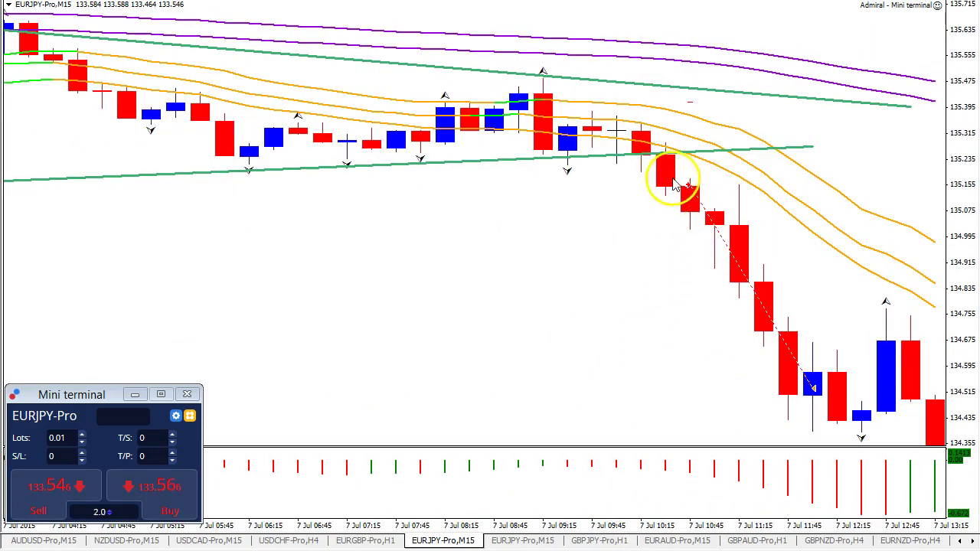
pyautogui.hotkey('ctrl', '2')
pyautogui.moveTo(669, 164)
pyautogui.mouseDown()
pyautogui.moveTo(713, 107)
pyautogui.moveTo(751, 230)
pyautogui.mouseUp()
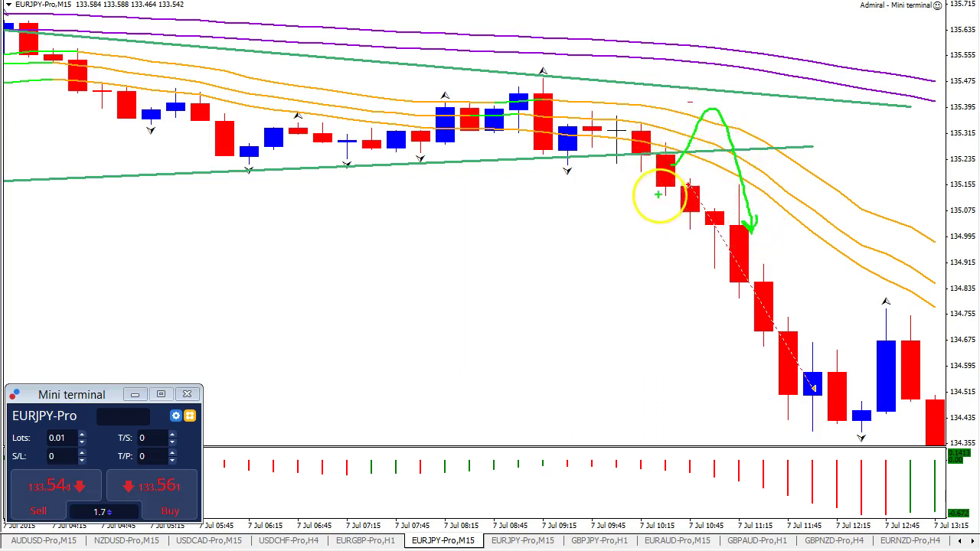
pyautogui.moveTo(629, 189); pyautogui.dragTo(643, 194)
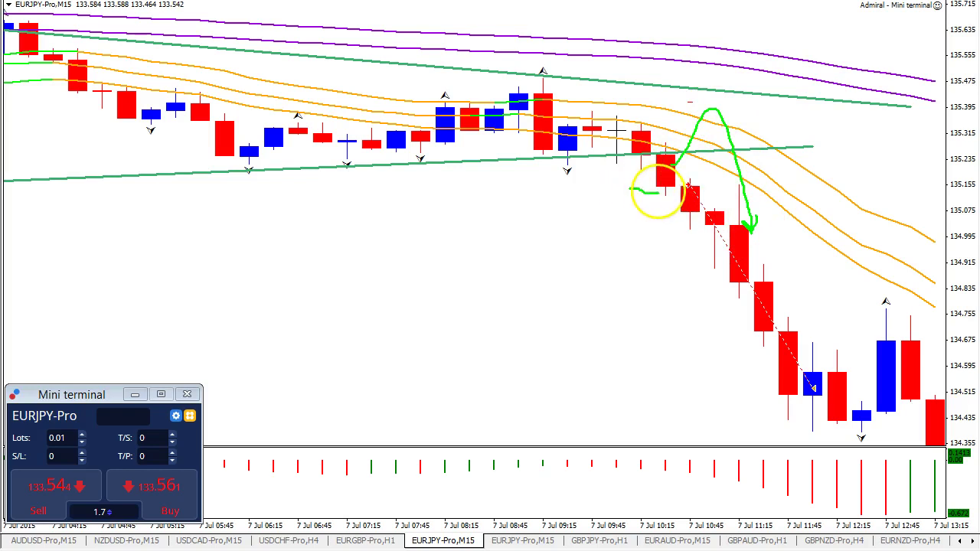
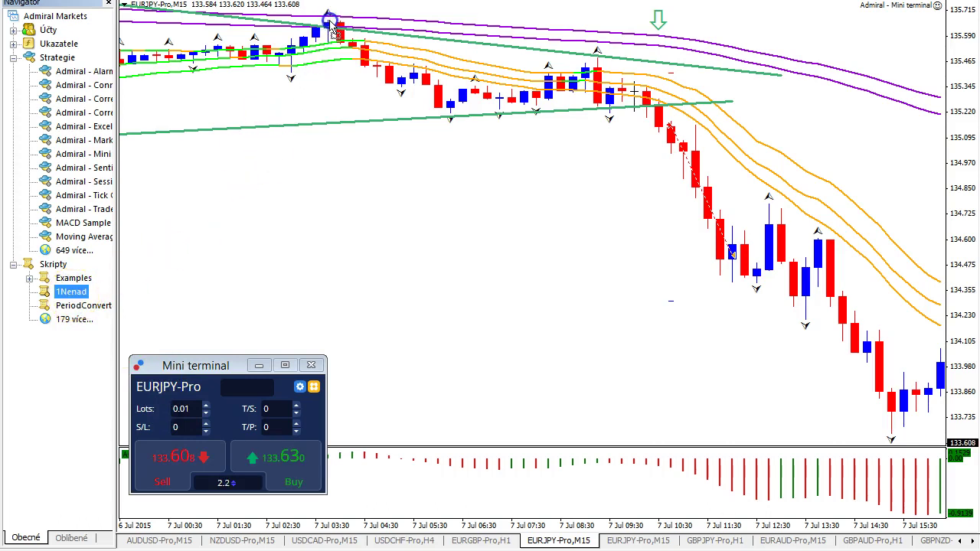
# Run the 1Nenad script on the chart with Buy or Sell set to SELL
pyautogui.click(432, 197)
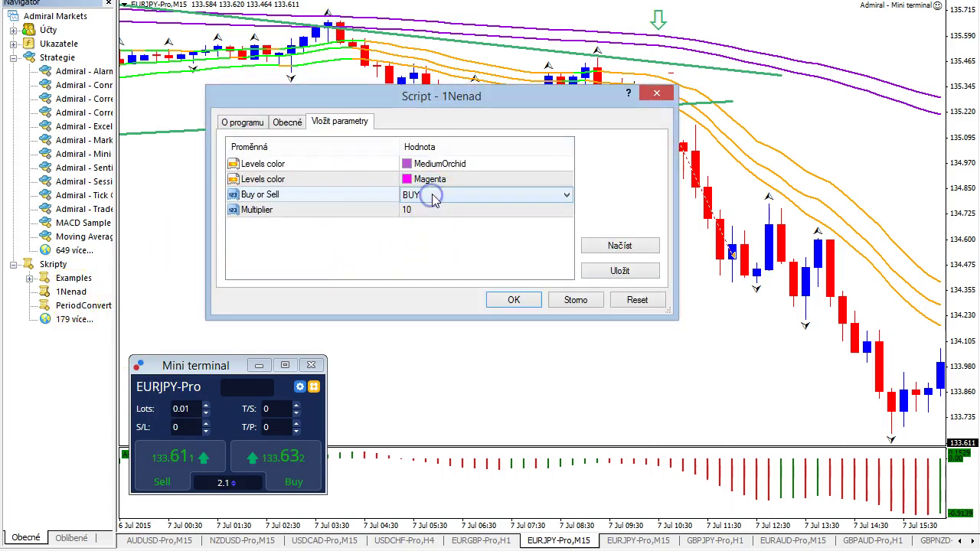
pyautogui.click(453, 194)
pyautogui.click(428, 219)
pyautogui.click(511, 300)
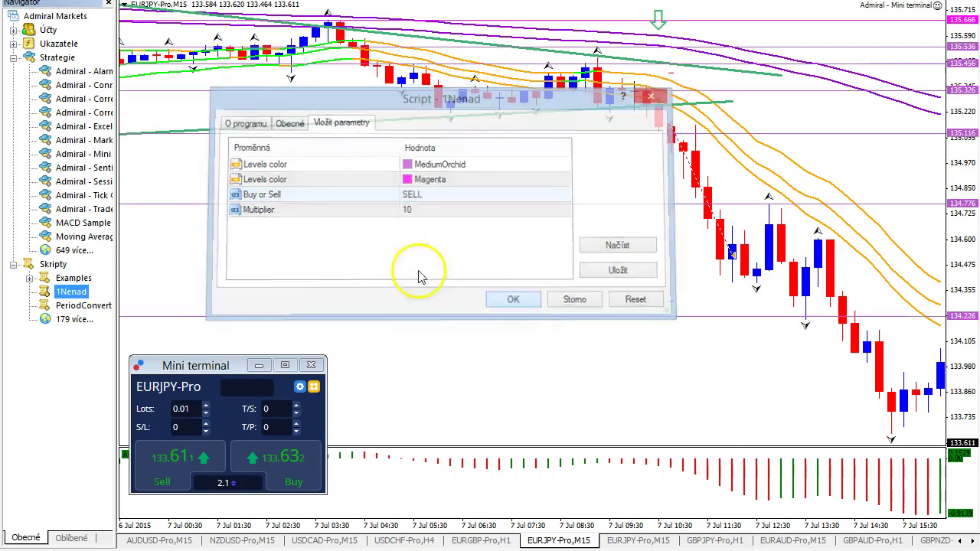
# Close the Navigator and move the Mini terminal off the early candles, down over the start of the oscillator
pyautogui.click(108, 3)
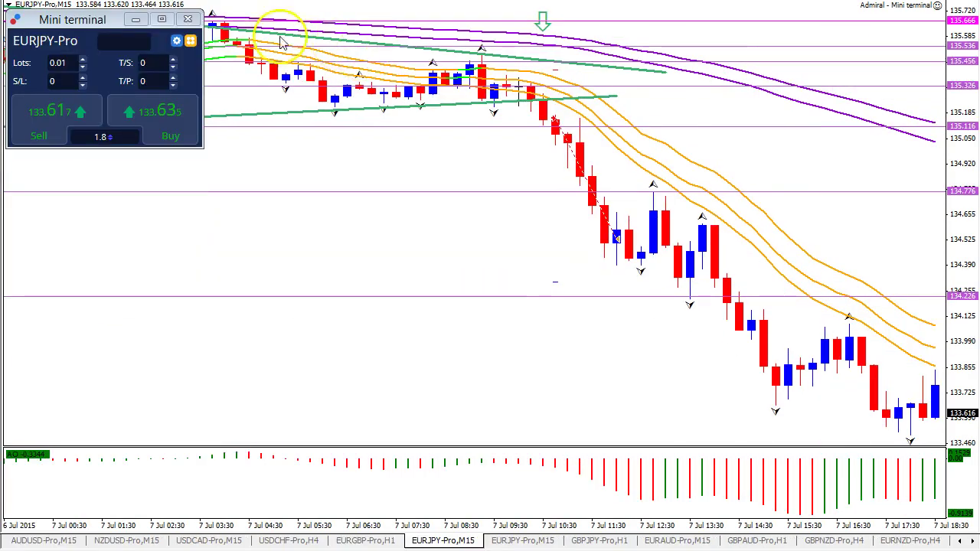
pyautogui.moveTo(86, 24); pyautogui.dragTo(90, 376)
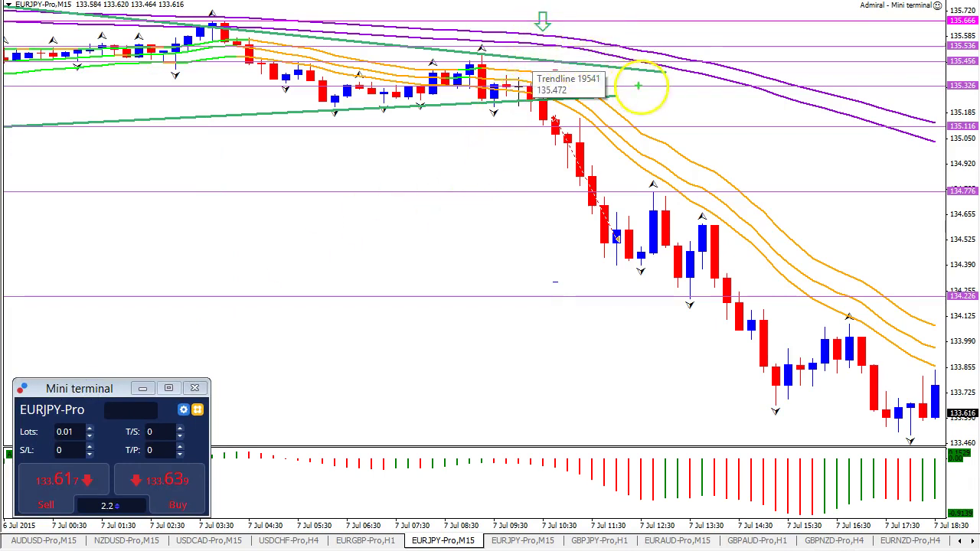
# Ring the 135.326 and 135.116 levels and the zones below them, trace the price's fall through the levels, and clear the drawings
pyautogui.moveTo(614, 76); pyautogui.dragTo(639, 132)
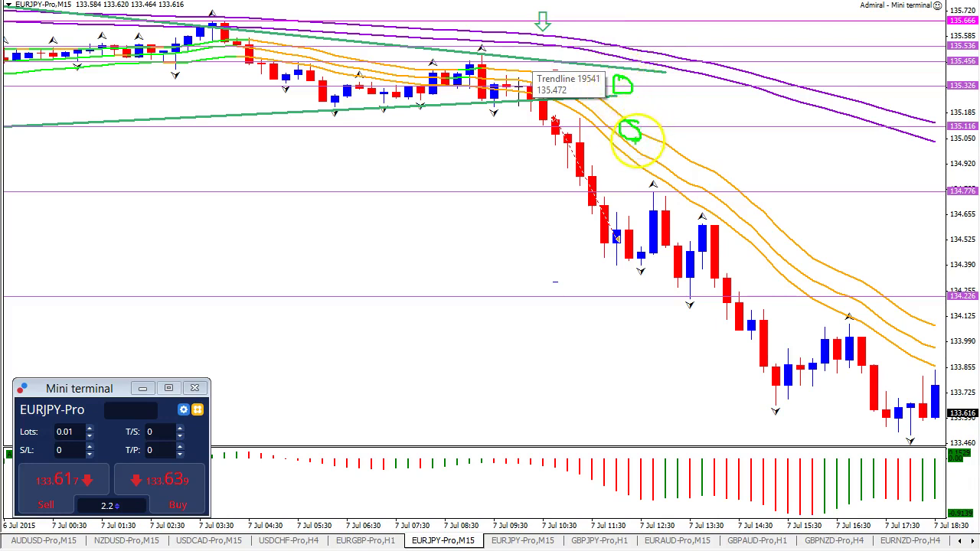
pyautogui.moveTo(525, 132)
pyautogui.mouseDown()
pyautogui.moveTo(514, 199)
pyautogui.moveTo(534, 132)
pyautogui.mouseUp()
pyautogui.moveTo(579, 195)
pyautogui.mouseDown()
pyautogui.moveTo(558, 207)
pyautogui.moveTo(585, 197)
pyautogui.mouseUp()
pyautogui.moveTo(691, 331)
pyautogui.mouseDown()
pyautogui.moveTo(668, 438)
pyautogui.moveTo(661, 295)
pyautogui.mouseUp()
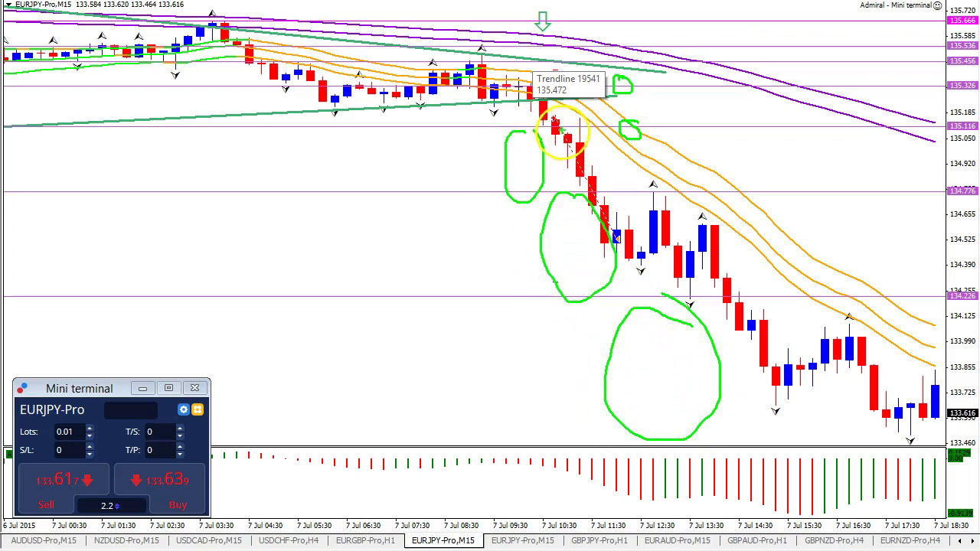
pyautogui.moveTo(559, 121)
pyautogui.mouseDown()
pyautogui.moveTo(657, 199)
pyautogui.moveTo(737, 325)
pyautogui.moveTo(754, 373)
pyautogui.moveTo(776, 360)
pyautogui.moveTo(764, 378)
pyautogui.mouseUp()
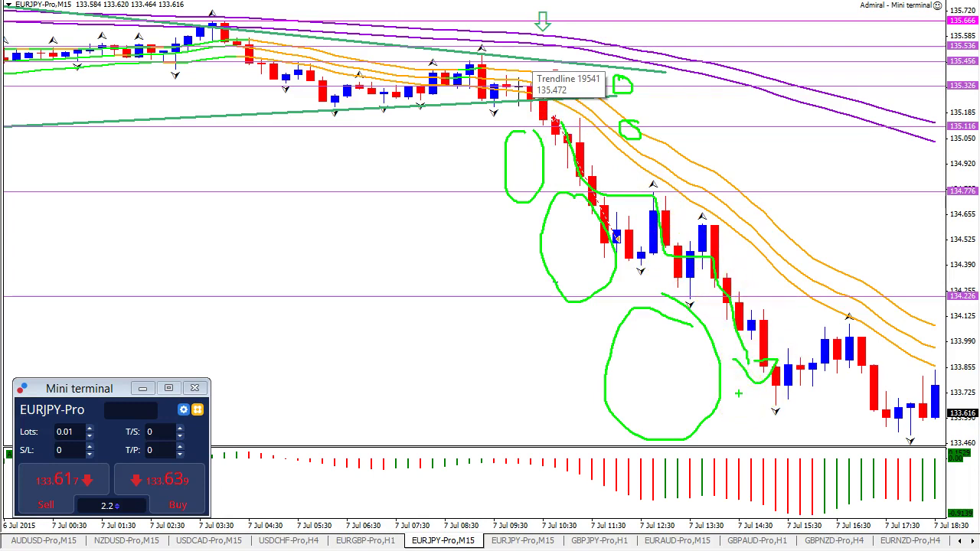
pyautogui.press('Escape')
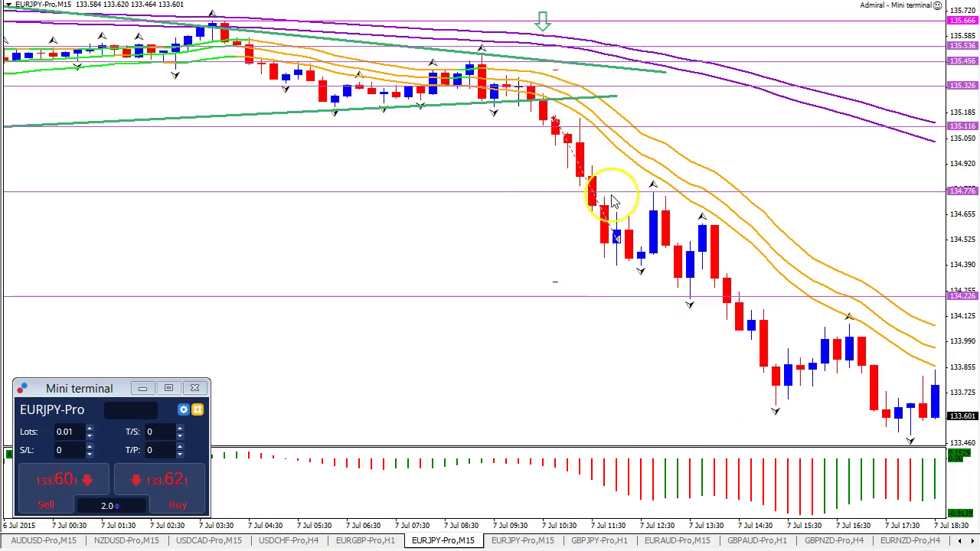
# Check the sell order's take-profit details, circle its marker just above the 134.226 level, and clear the drawing
pyautogui.moveTo(563, 291)
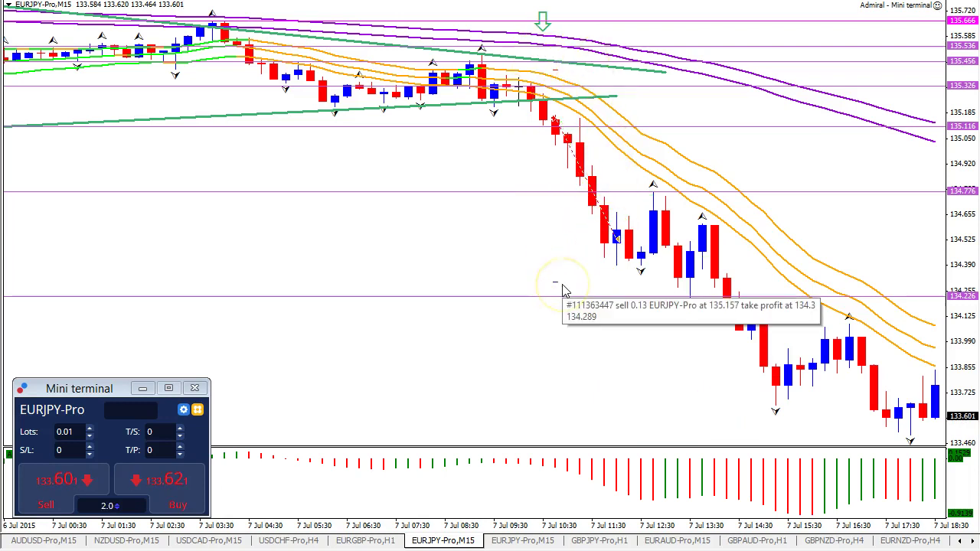
pyautogui.moveTo(565, 272)
pyautogui.mouseDown()
pyautogui.moveTo(582, 296)
pyautogui.moveTo(585, 280)
pyautogui.moveTo(568, 272)
pyautogui.mouseUp()
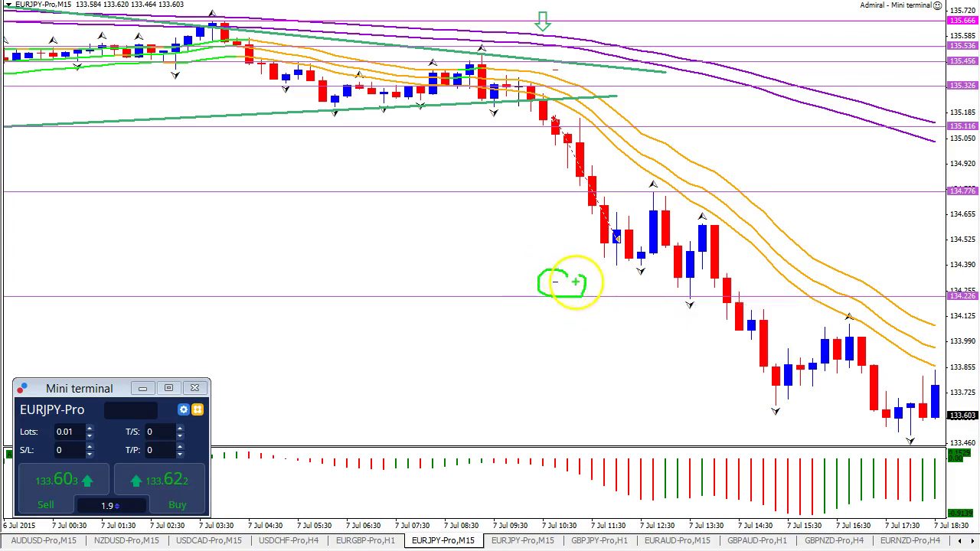
pyautogui.moveTo(635, 285)
pyautogui.mouseDown()
pyautogui.moveTo(613, 315)
pyautogui.moveTo(647, 312)
pyautogui.moveTo(597, 341)
pyautogui.moveTo(628, 345)
pyautogui.mouseUp()
pyautogui.press('Escape')
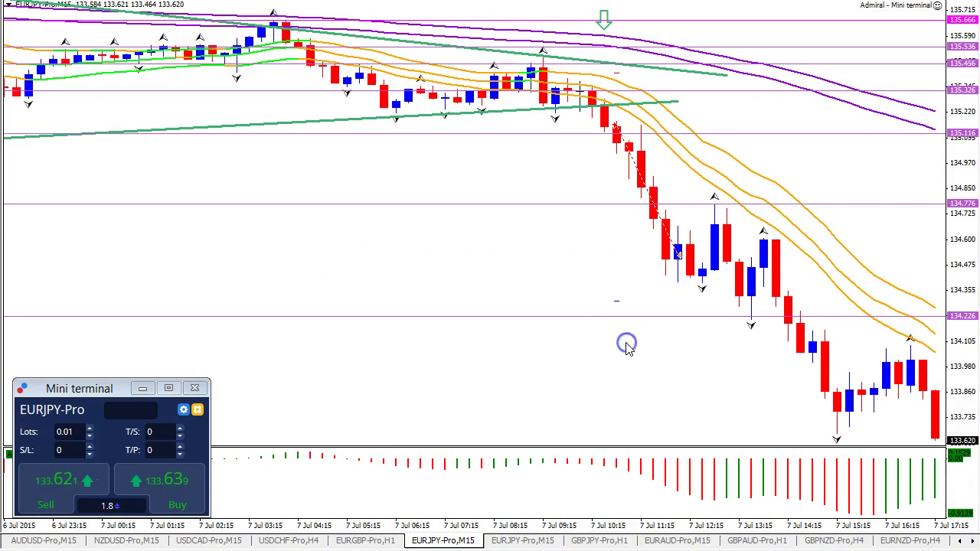
# Ring the 134.226 level and the zones on either side of the 134.776 level beside the falling candles, and clear the drawings
pyautogui.hotkey('ctrl', '2')
pyautogui.moveTo(649, 306); pyautogui.dragTo(648, 309)
pyautogui.moveTo(603, 159)
pyautogui.mouseDown()
pyautogui.moveTo(574, 148)
pyautogui.moveTo(608, 157)
pyautogui.mouseUp()
pyautogui.moveTo(616, 217)
pyautogui.mouseDown()
pyautogui.moveTo(594, 207)
pyautogui.moveTo(601, 196)
pyautogui.mouseUp()
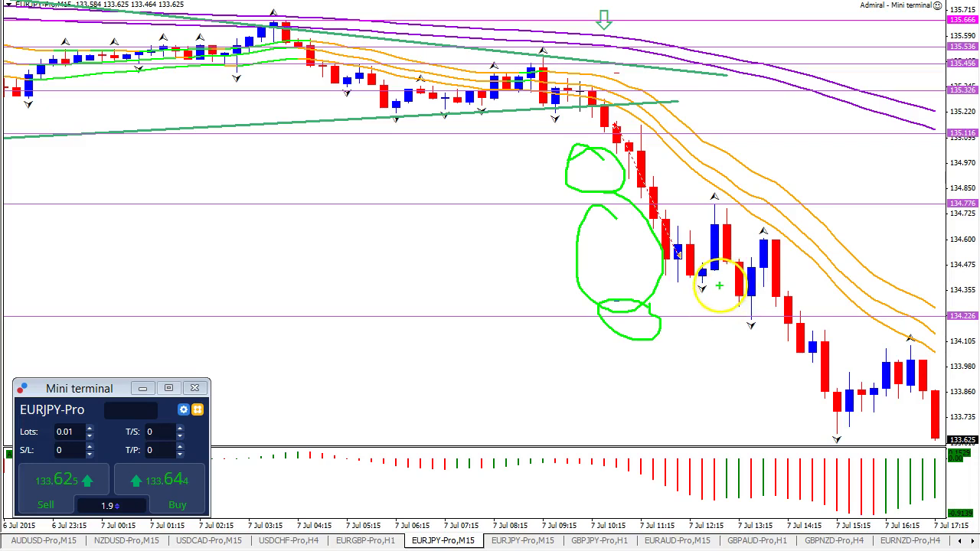
pyautogui.press('Escape')
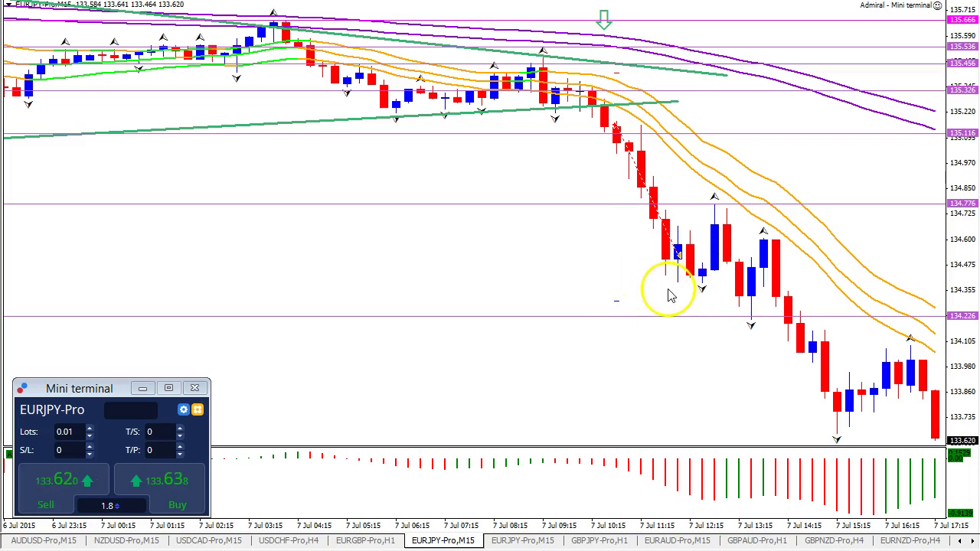
# Ring the sell order's exit point at the end of the dashed line on the M15 chart, and clear the drawing
pyautogui.hotkey('ctrl', '2')
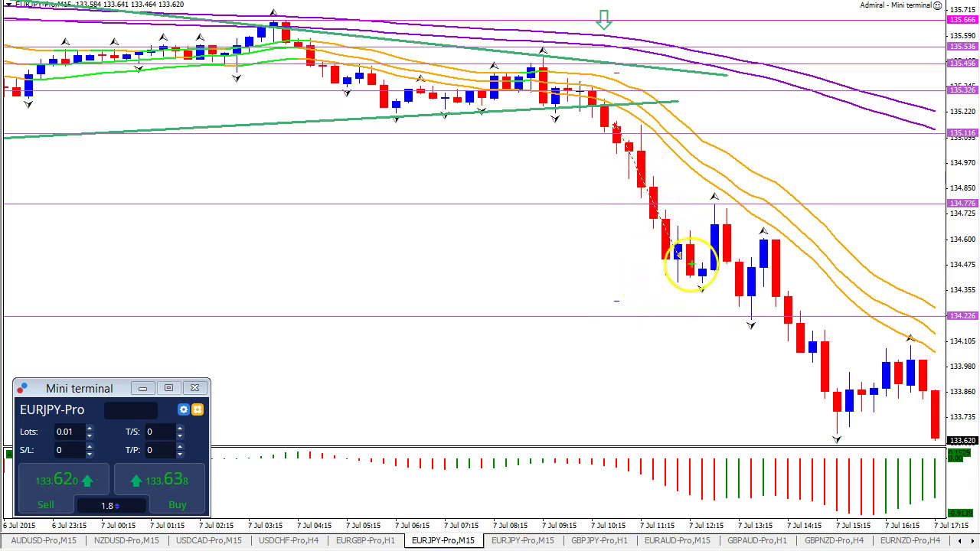
pyautogui.moveTo(679, 241)
pyautogui.mouseDown()
pyautogui.moveTo(669, 258)
pyautogui.moveTo(683, 252)
pyautogui.mouseUp()
pyautogui.press('Escape')
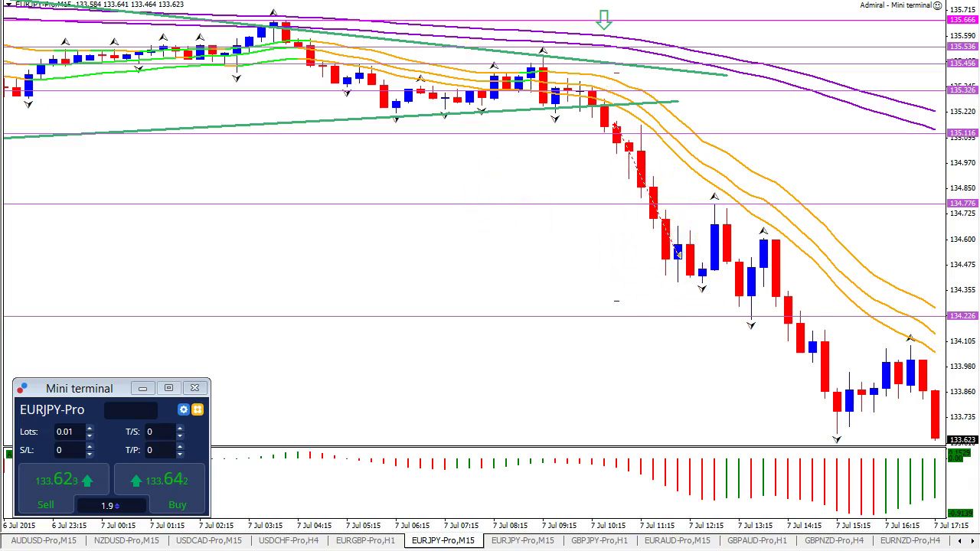
# Switch the EURJPY chart to M5 and ring the sell order's exit point at the end of the dashed trade line
pyautogui.moveTo(560, 72); pyautogui.dragTo(303, 88)
pyautogui.scroll(-10, 672, 157)
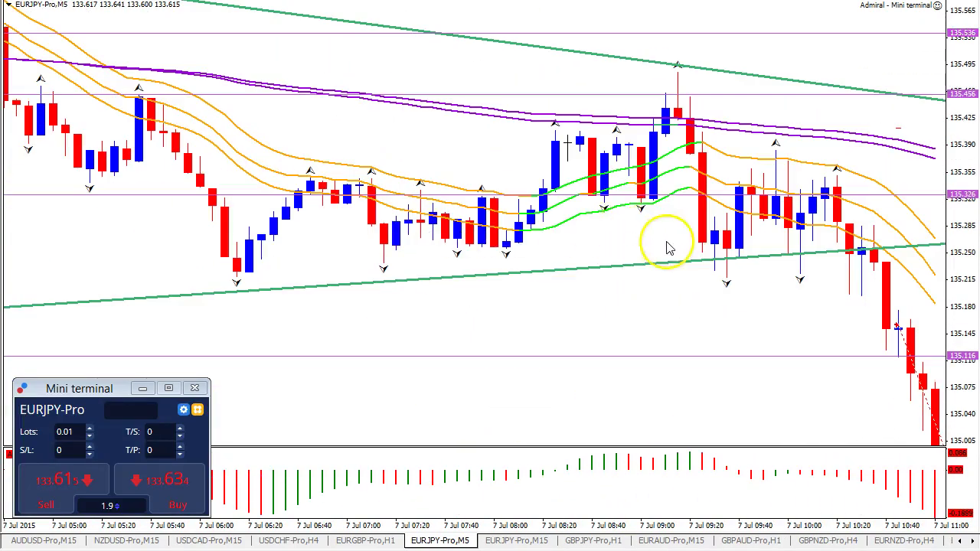
pyautogui.scroll(-8, 791, 302)
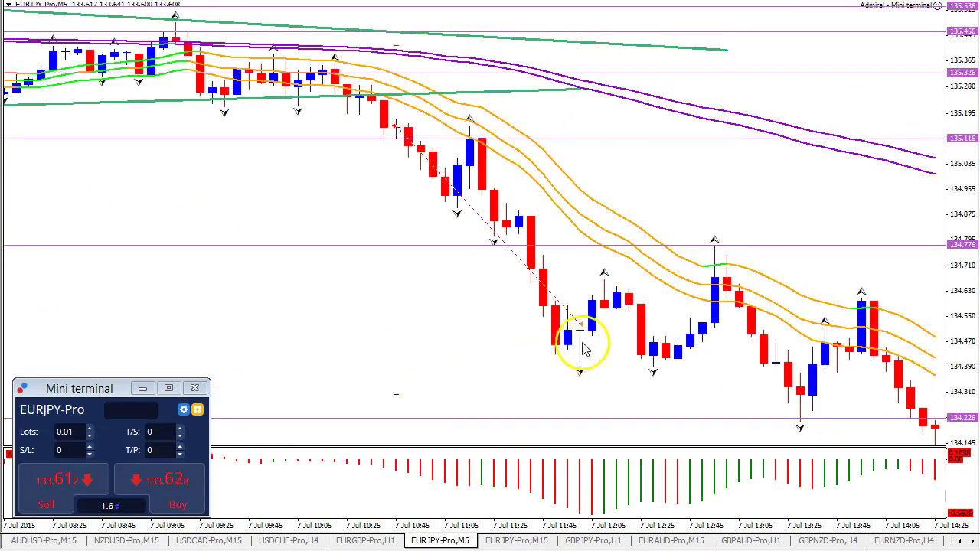
pyautogui.moveTo(584, 349)
pyautogui.mouseDown()
pyautogui.moveTo(635, 329)
pyautogui.moveTo(696, 265)
pyautogui.moveTo(692, 256)
pyautogui.moveTo(650, 374)
pyautogui.moveTo(704, 253)
pyautogui.moveTo(584, 330)
pyautogui.moveTo(574, 322)
pyautogui.moveTo(586, 326)
pyautogui.mouseUp()
pyautogui.press('Escape')
pyautogui.hotkey('ctrl', '2')
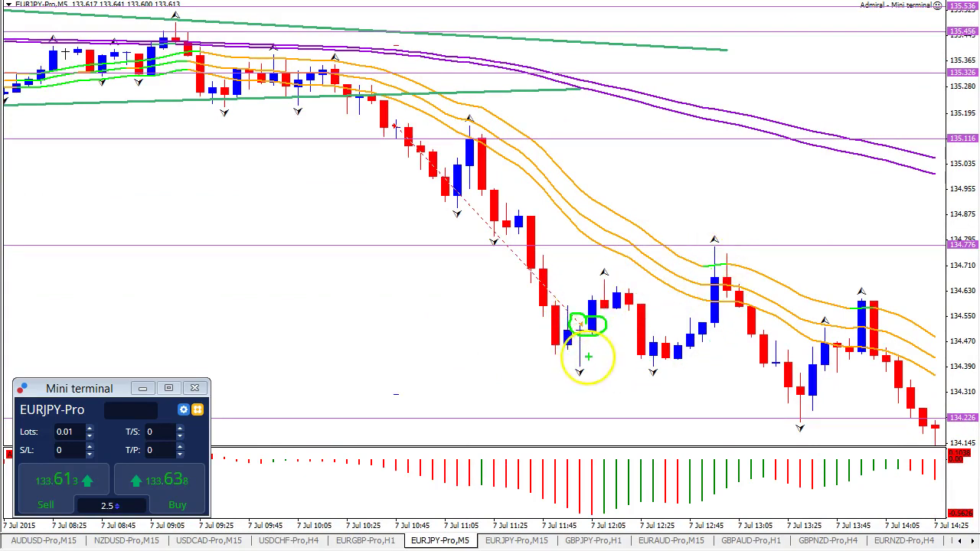
# Ring the sell entry near 135.116, handwrite an underlined note beside the falling candles, and clear all drawings
pyautogui.moveTo(402, 142)
pyautogui.mouseDown()
pyautogui.moveTo(393, 114)
pyautogui.moveTo(398, 130)
pyautogui.mouseUp()
pyautogui.moveTo(108, 215)
pyautogui.mouseDown()
pyautogui.moveTo(118, 284)
pyautogui.moveTo(153, 261)
pyautogui.mouseUp()
pyautogui.moveTo(275, 208)
pyautogui.mouseDown()
pyautogui.moveTo(211, 309)
pyautogui.moveTo(193, 292)
pyautogui.mouseUp()
pyautogui.moveTo(316, 223)
pyautogui.mouseDown()
pyautogui.moveTo(417, 279)
pyautogui.moveTo(343, 306)
pyautogui.mouseUp()
pyautogui.moveTo(478, 303); pyautogui.dragTo(499, 400)
pyautogui.moveTo(480, 325); pyautogui.dragTo(480, 325)
pyautogui.moveTo(245, 361); pyautogui.dragTo(532, 368)
pyautogui.moveTo(339, 394); pyautogui.dragTo(558, 421)
pyautogui.press('Escape')
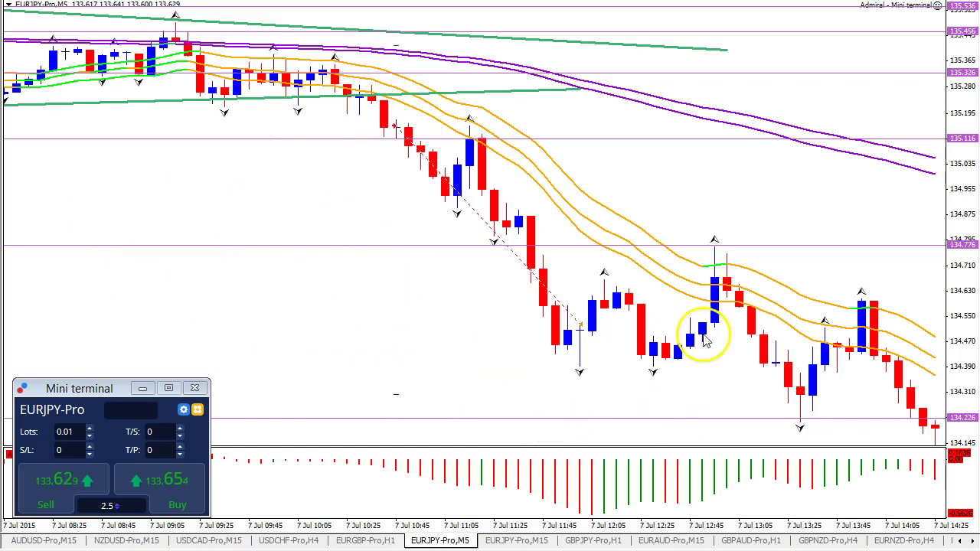
# Trace the price swings after the exit, ring the 134.226 level below it and the first 134.776 crossing, and clear the drawings
pyautogui.hotkey('ctrl', '2')
pyautogui.moveTo(622, 317)
pyautogui.mouseDown()
pyautogui.moveTo(656, 346)
pyautogui.moveTo(717, 260)
pyautogui.mouseUp()
pyautogui.moveTo(562, 358)
pyautogui.mouseDown()
pyautogui.moveTo(595, 302)
pyautogui.moveTo(624, 305)
pyautogui.mouseUp()
pyautogui.moveTo(720, 262); pyautogui.dragTo(788, 421)
pyautogui.moveTo(590, 412); pyautogui.dragTo(588, 413)
pyautogui.moveTo(496, 230)
pyautogui.mouseDown()
pyautogui.moveTo(538, 241)
pyautogui.moveTo(499, 224)
pyautogui.mouseUp()
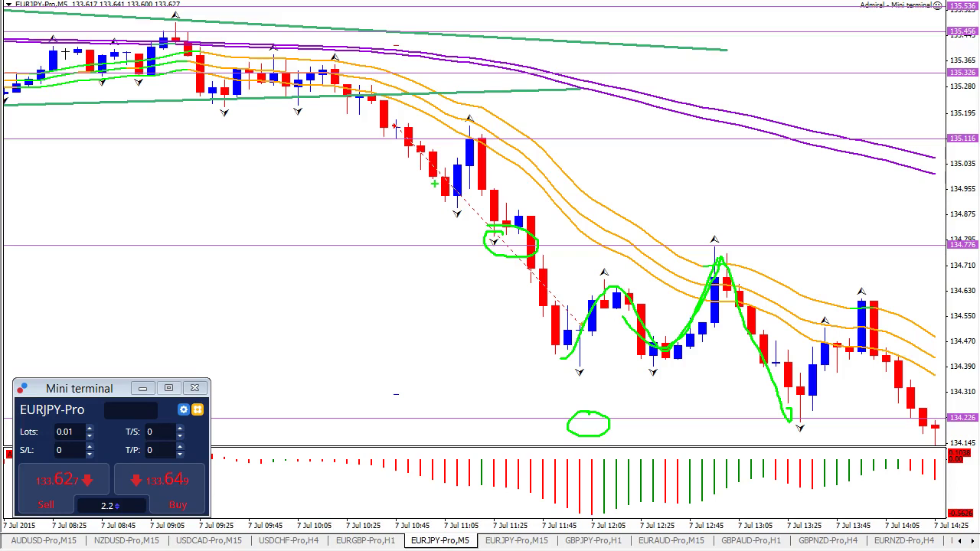
pyautogui.press('Escape')
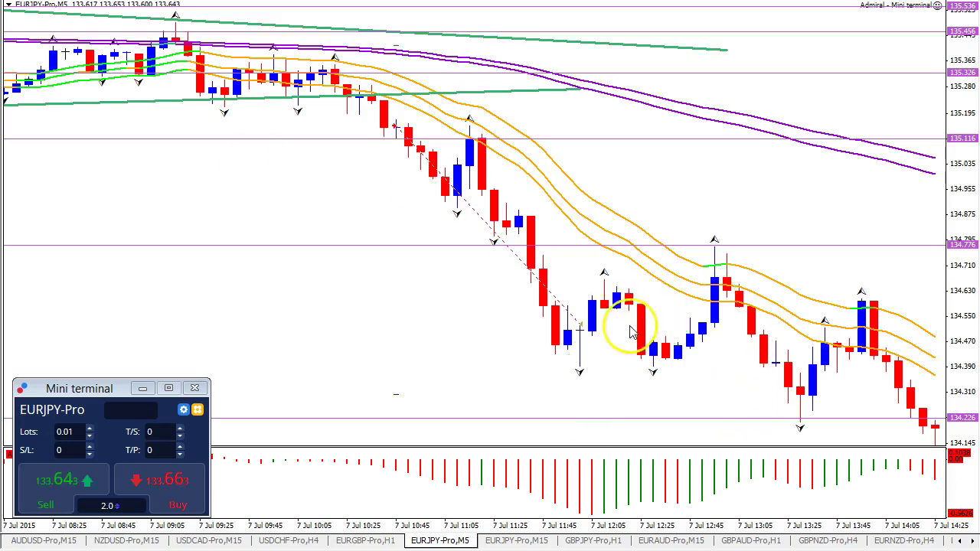
# Trace the rebound from the exit candle up to the swing high near 134.776, ring the exit point, and clear the drawings
pyautogui.moveTo(580, 354)
pyautogui.mouseDown()
pyautogui.moveTo(631, 300)
pyautogui.moveTo(741, 256)
pyautogui.mouseUp()
pyautogui.moveTo(583, 330)
pyautogui.mouseDown()
pyautogui.moveTo(570, 318)
pyautogui.moveTo(589, 322)
pyautogui.mouseUp()
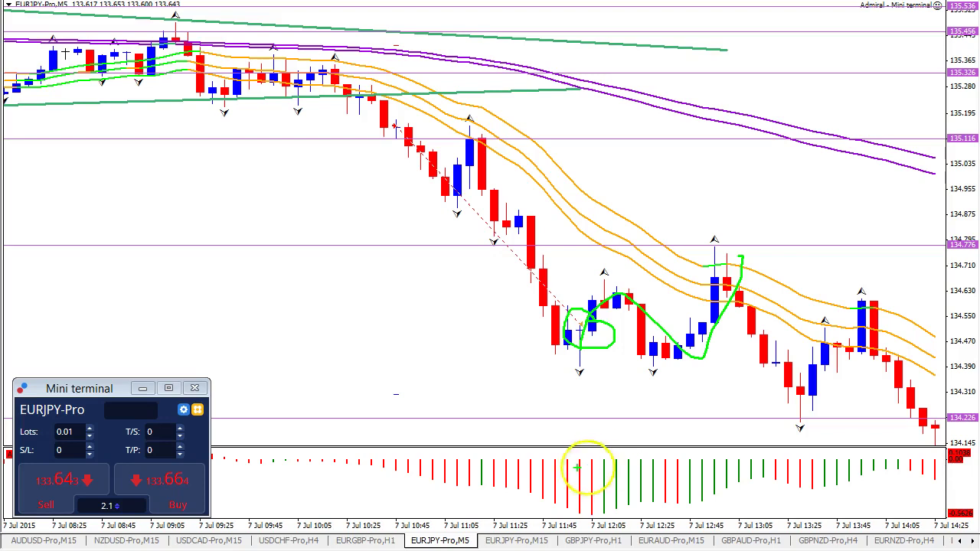
pyautogui.press('Escape')
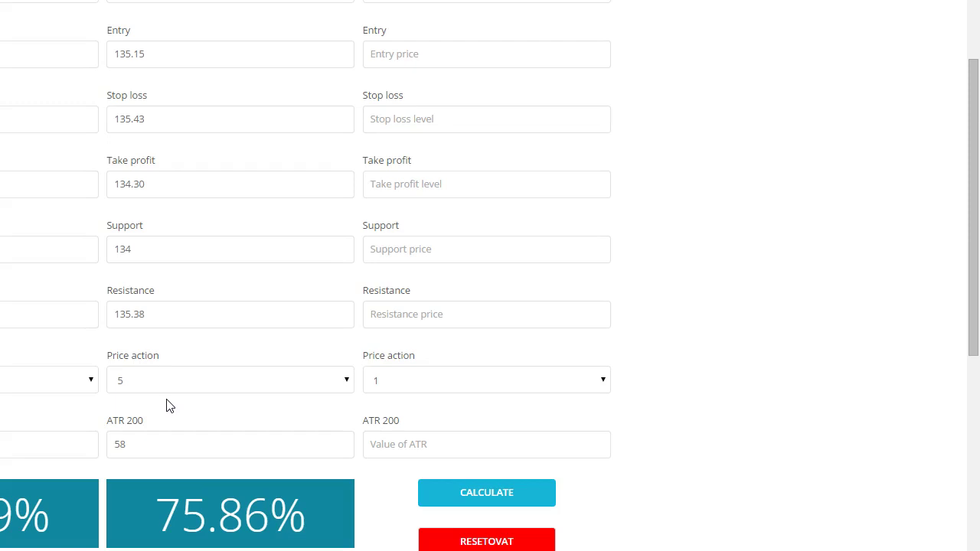
# In the web trade calculator, calculate the trade's percentage, then circle Calculate and draw an arrow from it to the second column's result
pyautogui.click(496, 503)
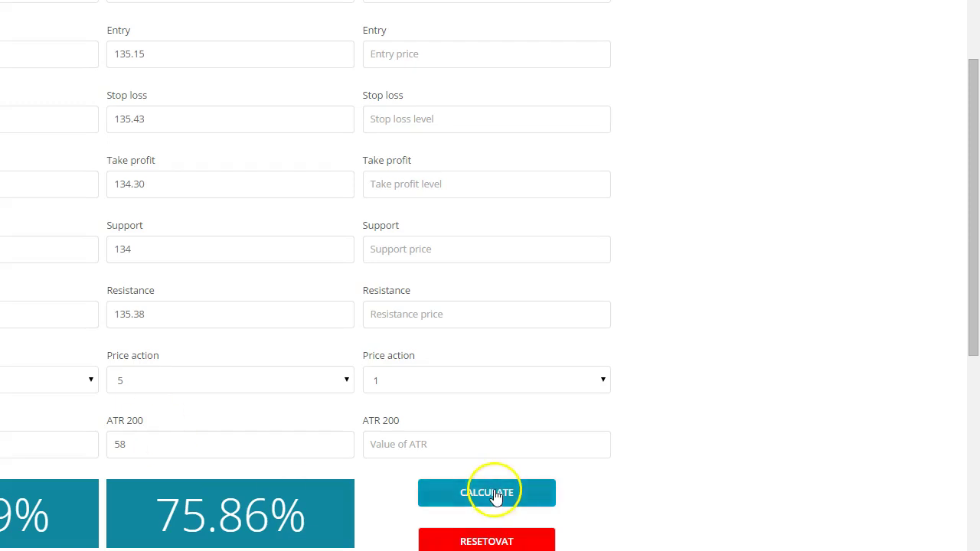
pyautogui.moveTo(546, 492)
pyautogui.mouseDown()
pyautogui.moveTo(437, 481)
pyautogui.moveTo(541, 492)
pyautogui.moveTo(422, 486)
pyautogui.moveTo(352, 506)
pyautogui.moveTo(343, 490)
pyautogui.moveTo(359, 523)
pyautogui.moveTo(354, 507)
pyautogui.mouseUp()
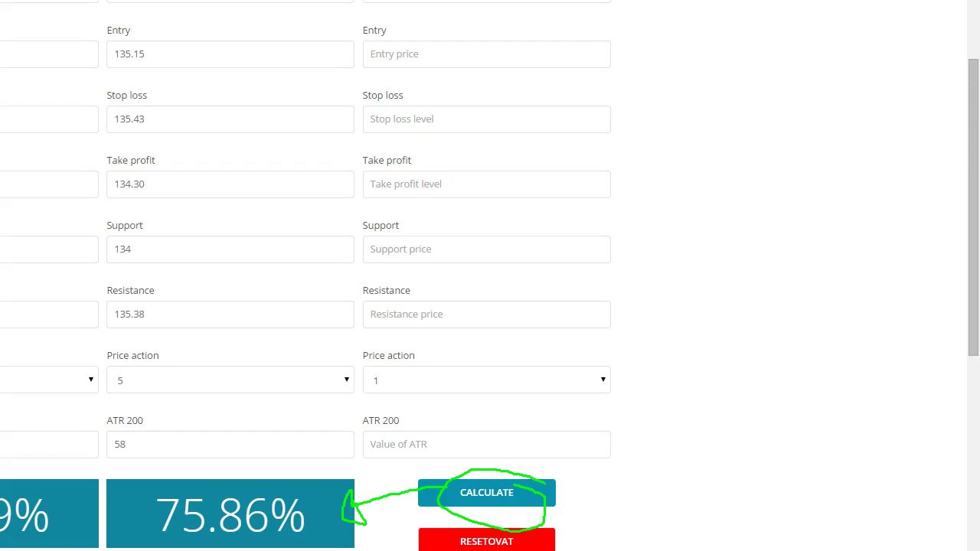
# Handwrite 40 over the form with arrows branching to 60 and 20, and box the second column's percentage result
pyautogui.moveTo(313, 160); pyautogui.dragTo(368, 199)
pyautogui.moveTo(354, 229)
pyautogui.mouseDown()
pyautogui.moveTo(356, 202)
pyautogui.moveTo(350, 248)
pyautogui.mouseUp()
pyautogui.moveTo(415, 178)
pyautogui.mouseDown()
pyautogui.moveTo(401, 227)
pyautogui.moveTo(421, 163)
pyautogui.mouseUp()
pyautogui.moveTo(488, 183); pyautogui.dragTo(524, 149)
pyautogui.moveTo(519, 130)
pyautogui.mouseDown()
pyautogui.moveTo(536, 130)
pyautogui.moveTo(543, 161)
pyautogui.mouseUp()
pyautogui.moveTo(619, 71); pyautogui.dragTo(629, 124)
pyautogui.moveTo(655, 87)
pyautogui.mouseDown()
pyautogui.moveTo(691, 107)
pyautogui.moveTo(664, 86)
pyautogui.mouseUp()
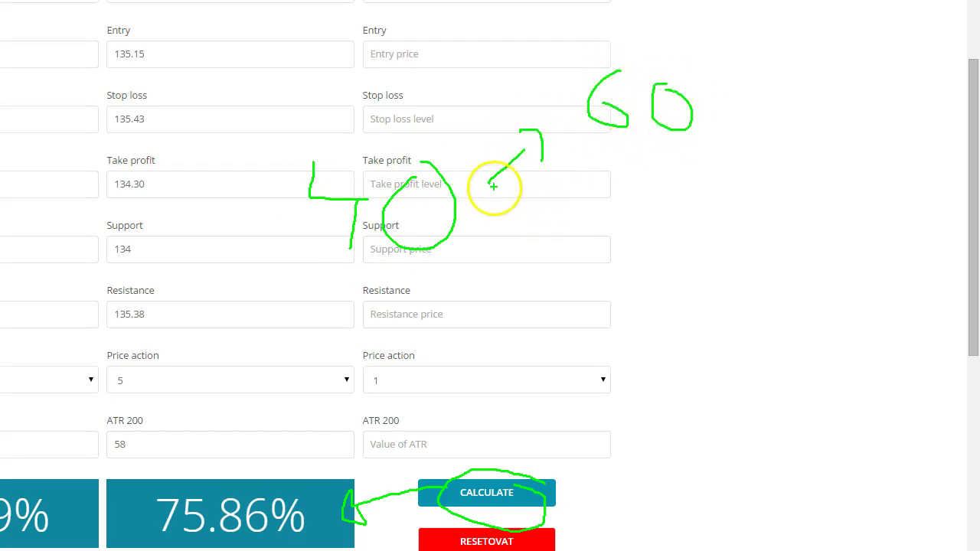
pyautogui.moveTo(488, 185)
pyautogui.mouseDown()
pyautogui.moveTo(567, 260)
pyautogui.moveTo(634, 257)
pyautogui.moveTo(656, 304)
pyautogui.mouseUp()
pyautogui.moveTo(702, 258)
pyautogui.mouseDown()
pyautogui.moveTo(671, 258)
pyautogui.moveTo(669, 274)
pyautogui.moveTo(677, 254)
pyautogui.mouseUp()
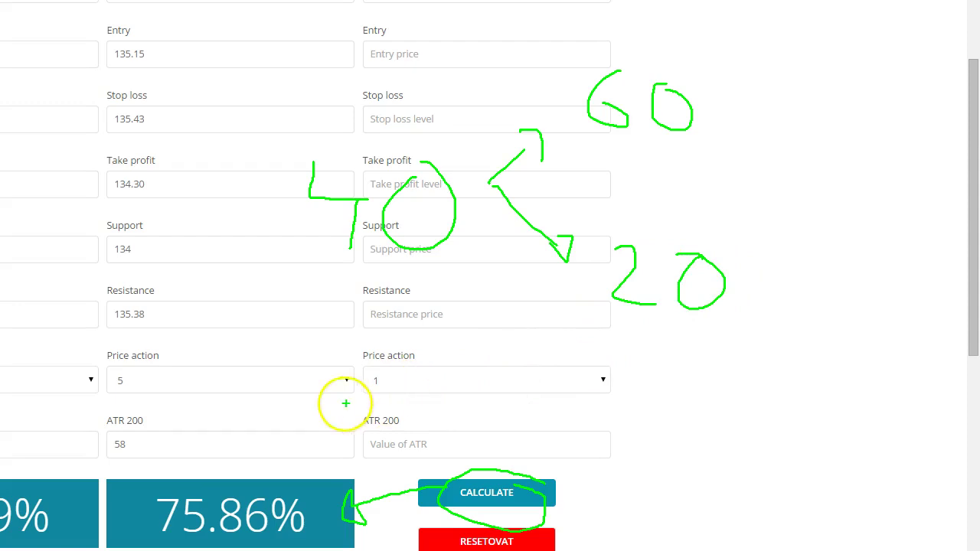
pyautogui.moveTo(142, 484)
pyautogui.mouseDown()
pyautogui.moveTo(261, 544)
pyautogui.moveTo(308, 481)
pyautogui.moveTo(150, 484)
pyautogui.mouseUp()
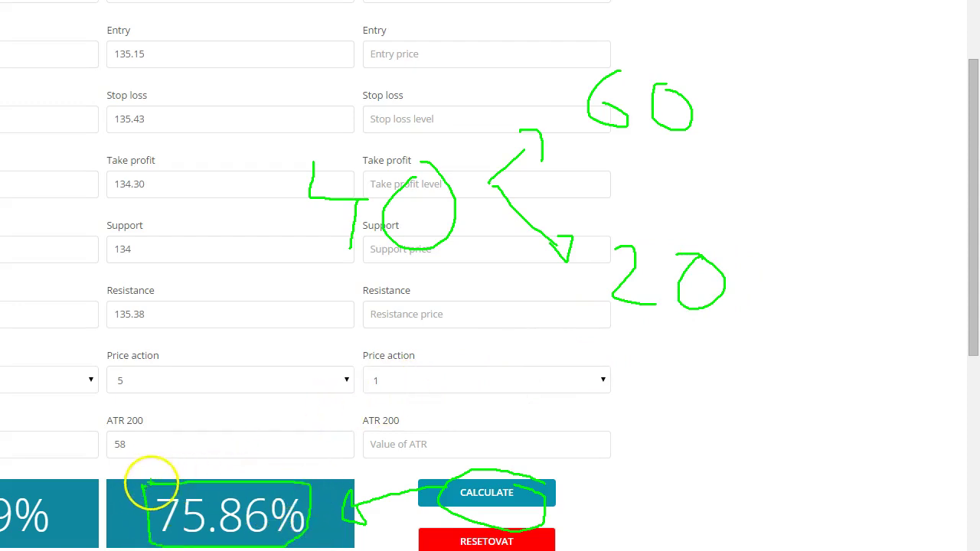